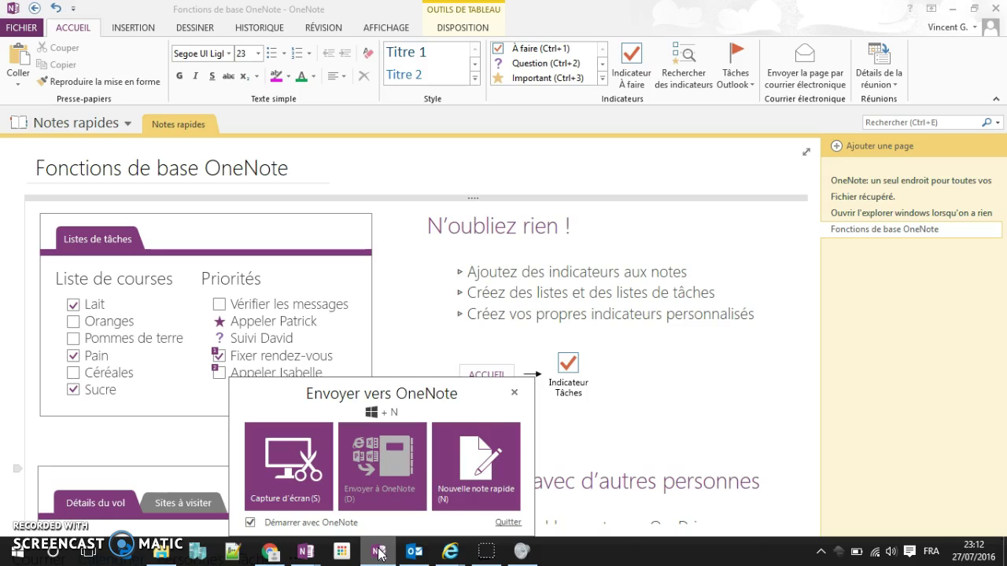
# Create a new quick note reading "Ne pas partir en Thaïlande en Février"
pyautogui.click(464, 431)
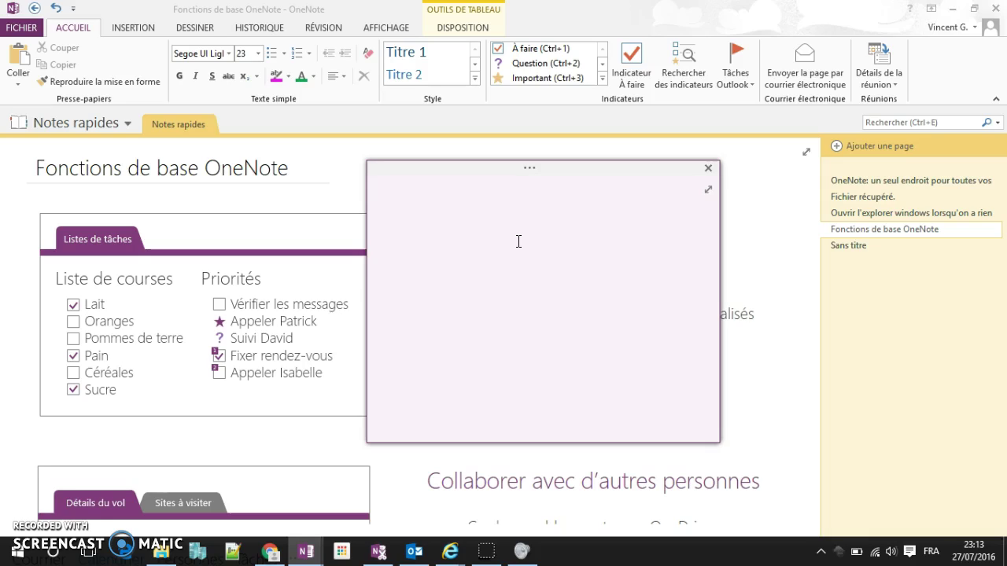
pyautogui.write('Ne')
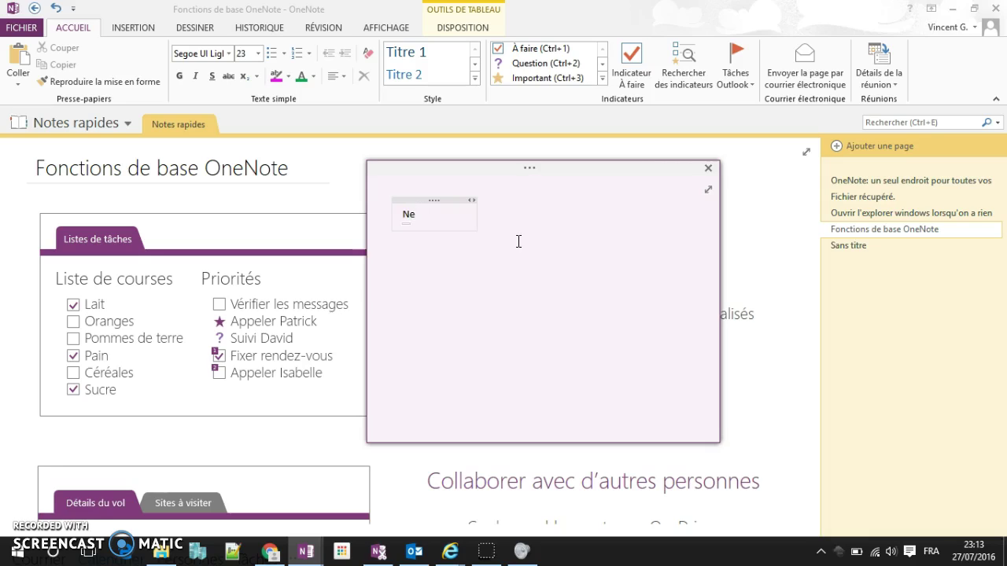
pyautogui.write(' as partir en ')
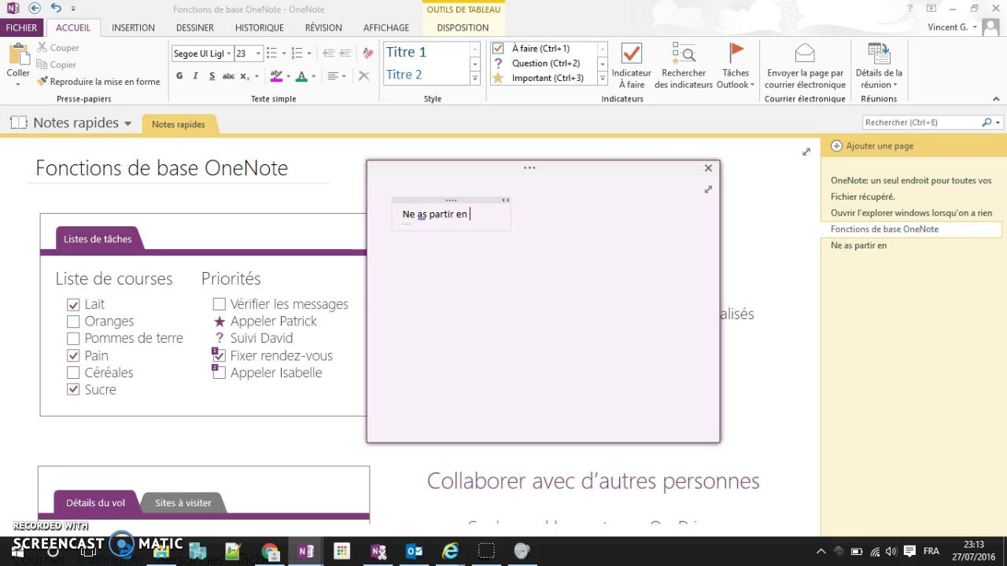
pyautogui.write('Thaïlande en Février')
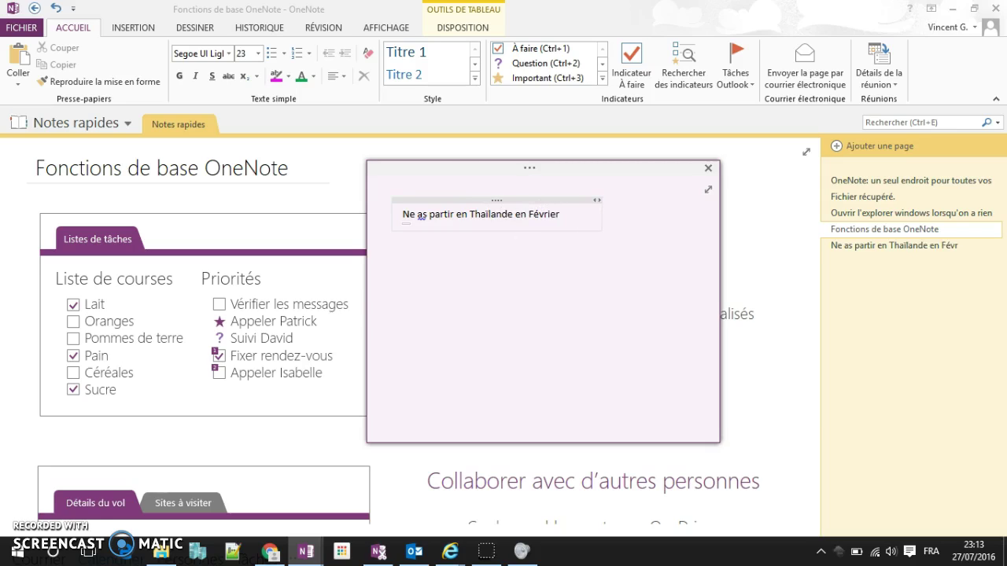
pyautogui.press('Left')
pyautogui.press('Left')
pyautogui.press('Left')
pyautogui.press('Left')
pyautogui.press('Left')
pyautogui.press('Left')
pyautogui.press('Left')
pyautogui.press('Left')
pyautogui.press('Left')
pyautogui.write('p')
pyautogui.click(601, 236)
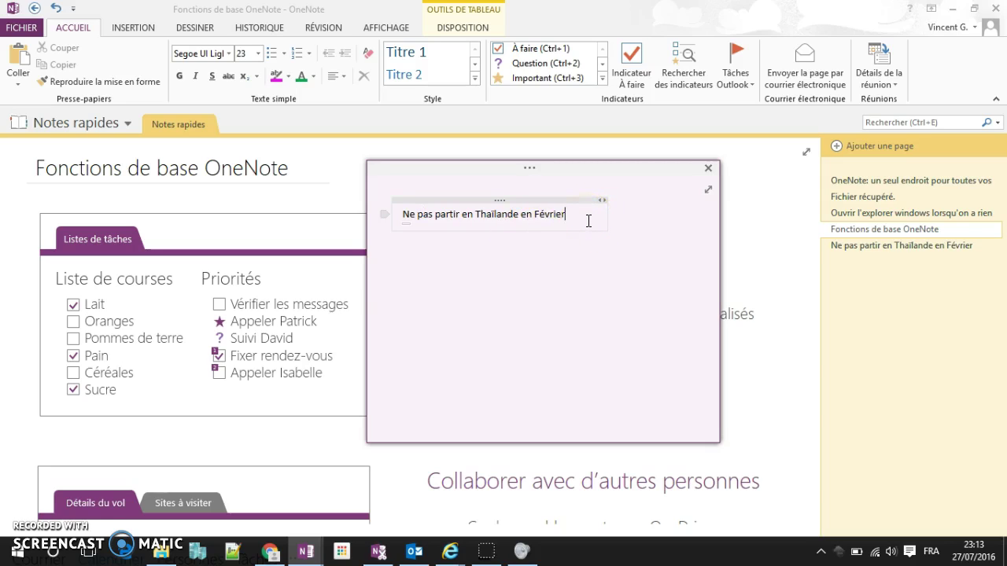
# Close the quick note window and open the note's page in the Notes rapides section
pyautogui.click(550, 175)
pyautogui.click(660, 234)
pyautogui.click(707, 168)
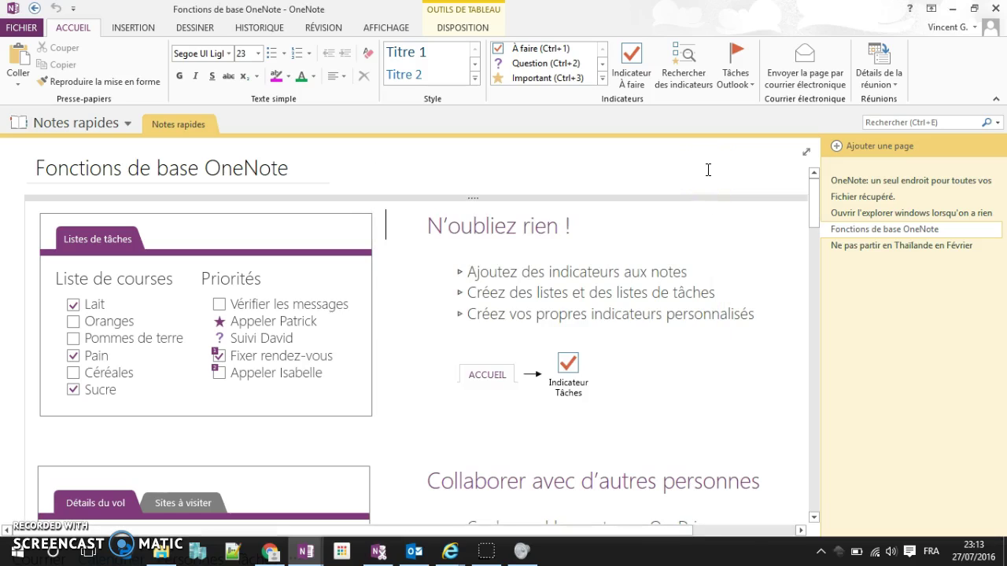
pyautogui.click(853, 249)
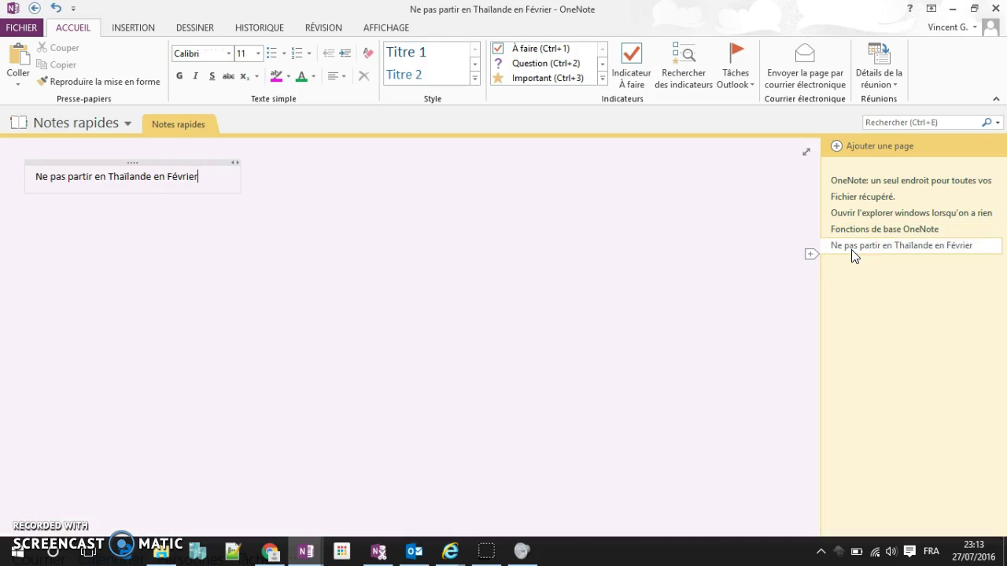
pyautogui.click(571, 291)
pyautogui.click(118, 123)
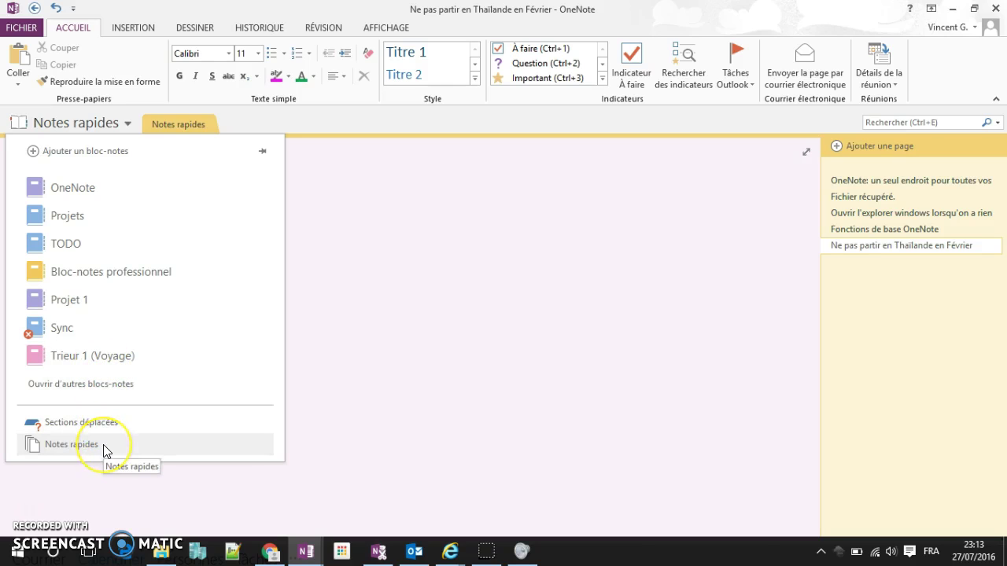
pyautogui.click(71, 444)
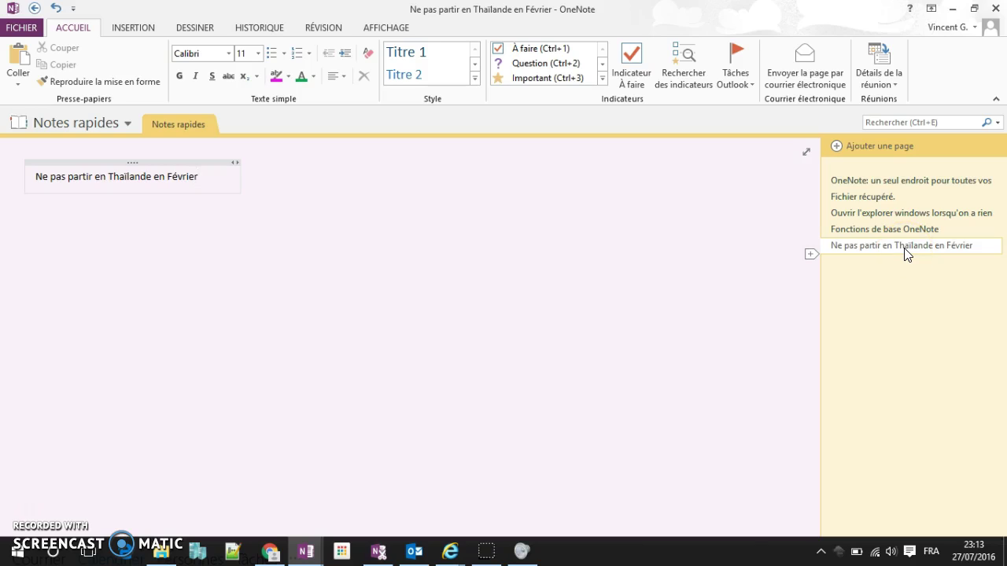
pyautogui.click(267, 181)
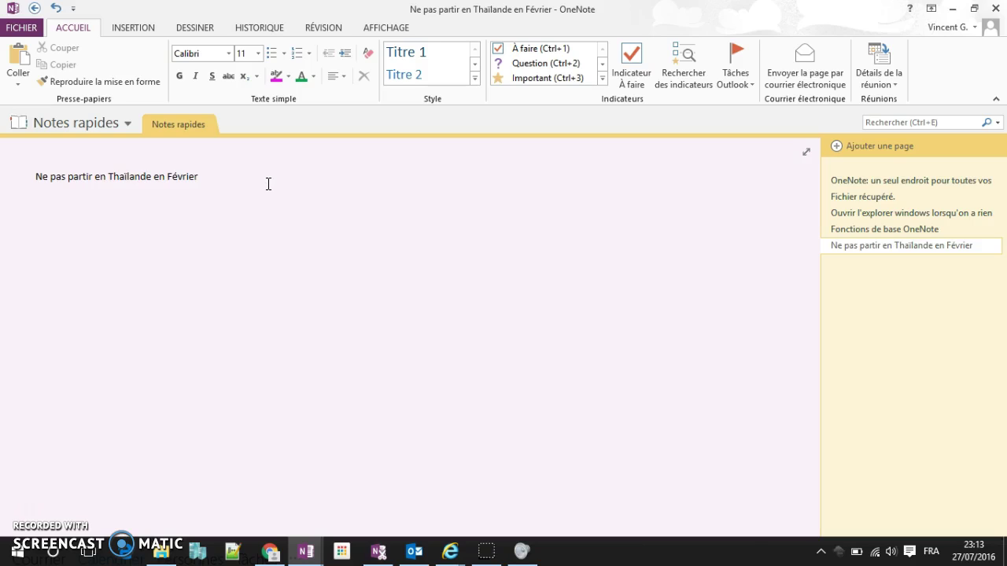
# Make the word "Thaïlande" bold in the note text
pyautogui.click(227, 182)
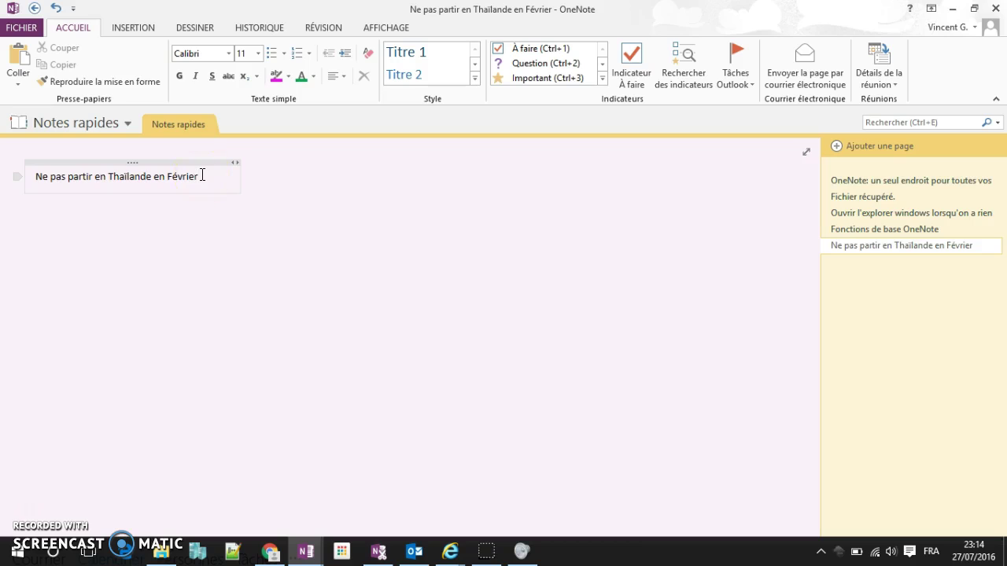
pyautogui.moveTo(203, 176); pyautogui.dragTo(68, 177)
pyautogui.doubleClick(135, 180)
pyautogui.click(179, 76)
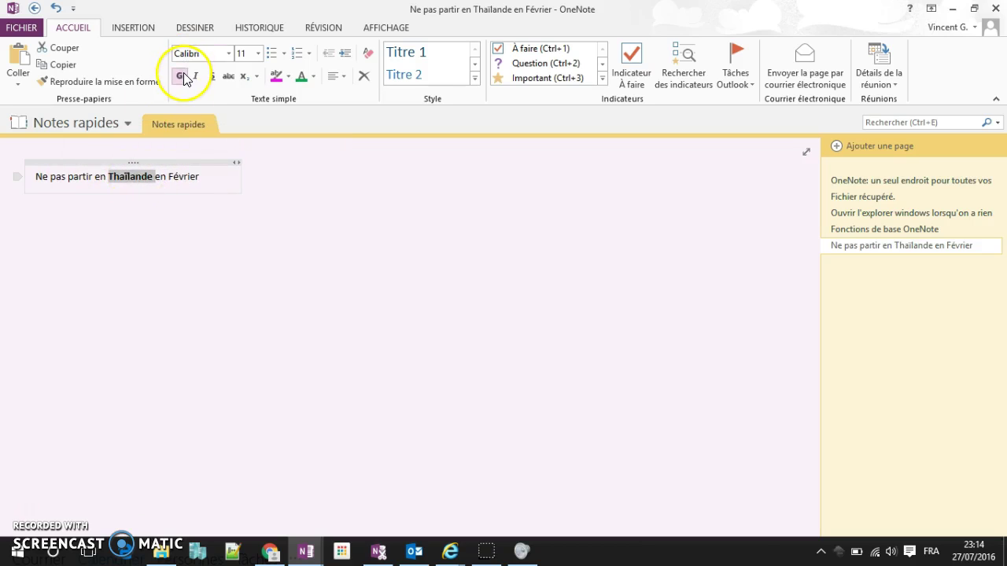
# End the note's sentence with a period and underline the word "Février"
pyautogui.click(204, 175)
pyautogui.press('BackSpace')
pyautogui.write('.')
pyautogui.doubleClick(186, 176)
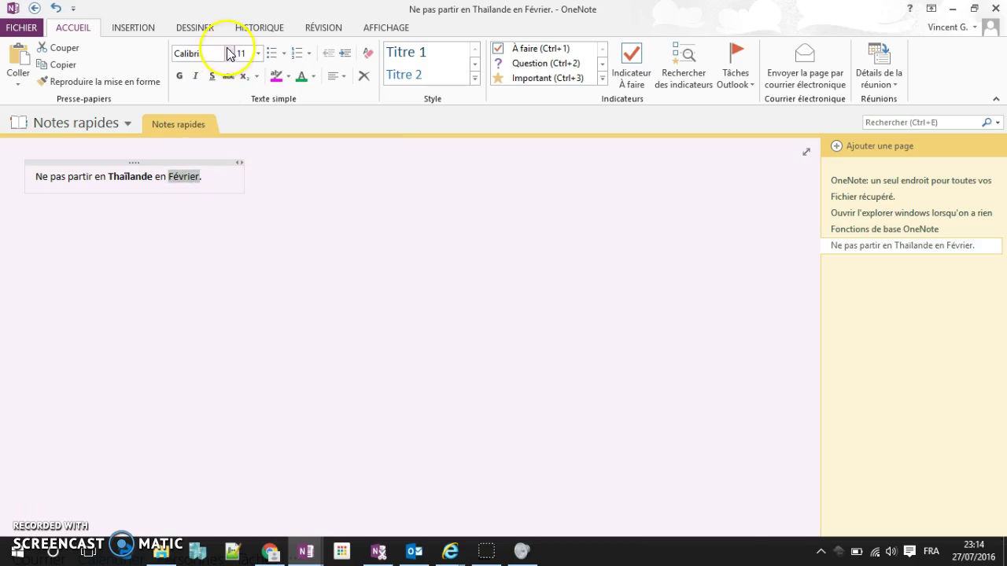
pyautogui.click(213, 78)
pyautogui.click(213, 176)
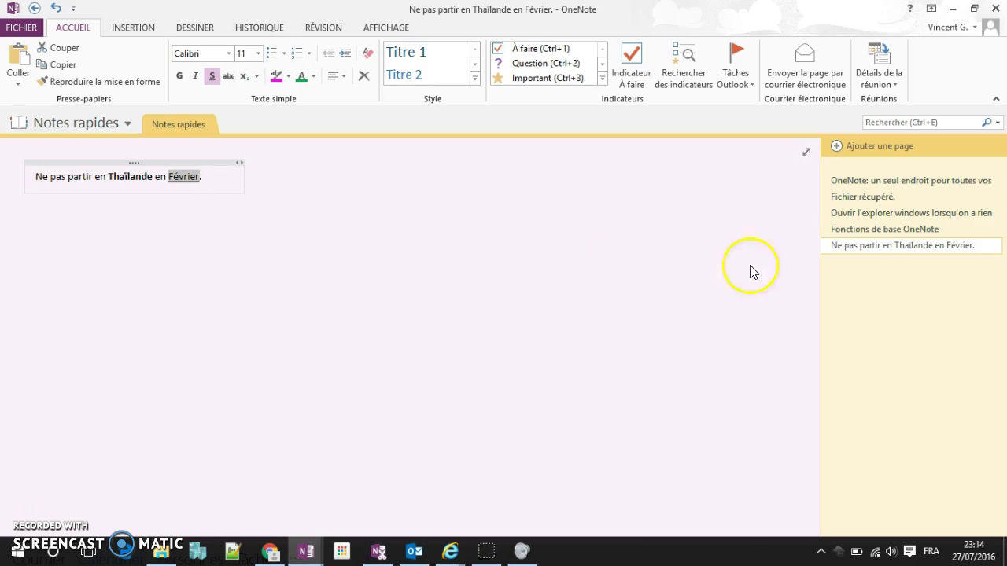
# Move the page "Ne pas partir en Thaïlande en Février." to the Thaïlande section of the Trieur 1 (Voyage) notebook
pyautogui.rightClick(864, 245)
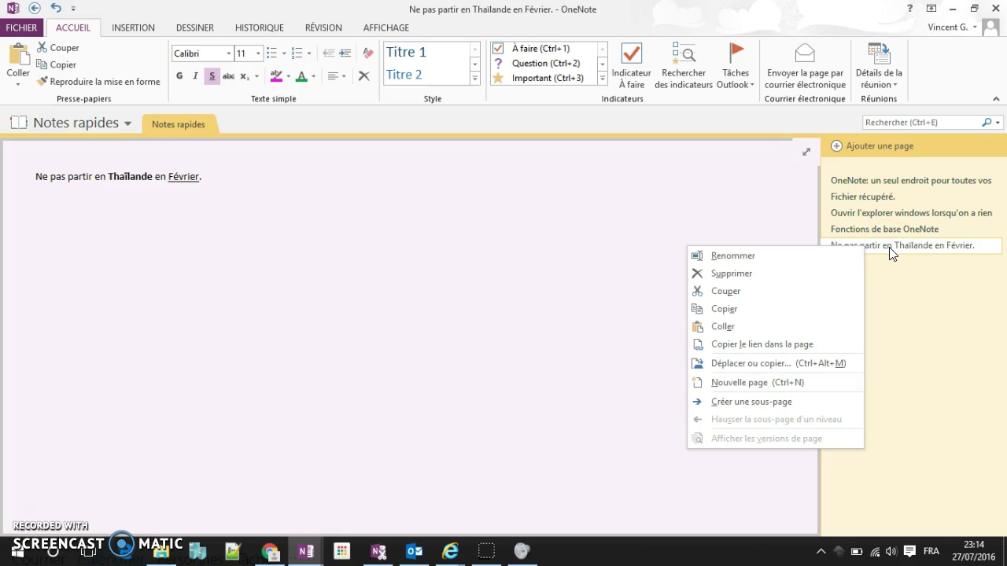
pyautogui.click(761, 371)
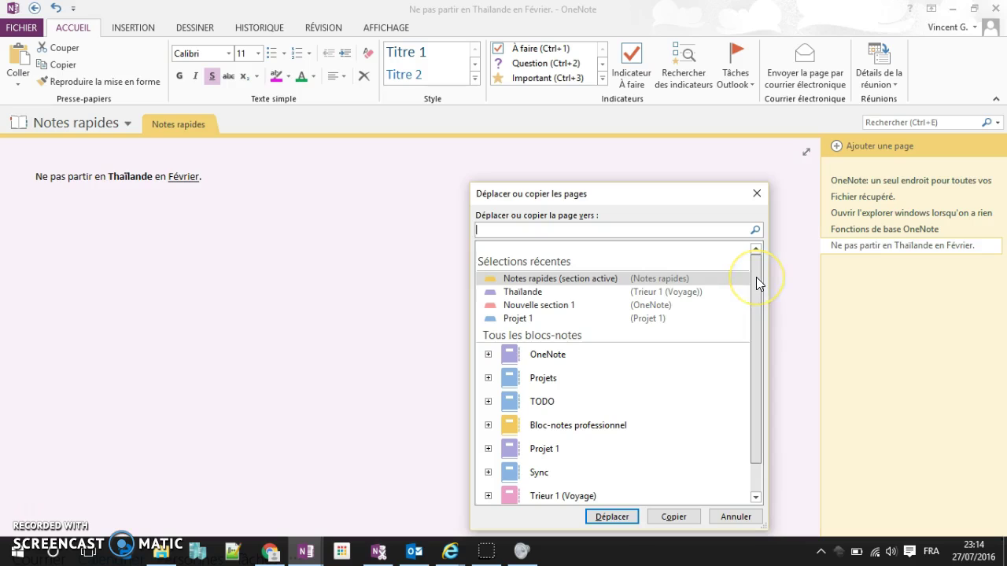
pyautogui.moveTo(756, 277); pyautogui.dragTo(752, 322)
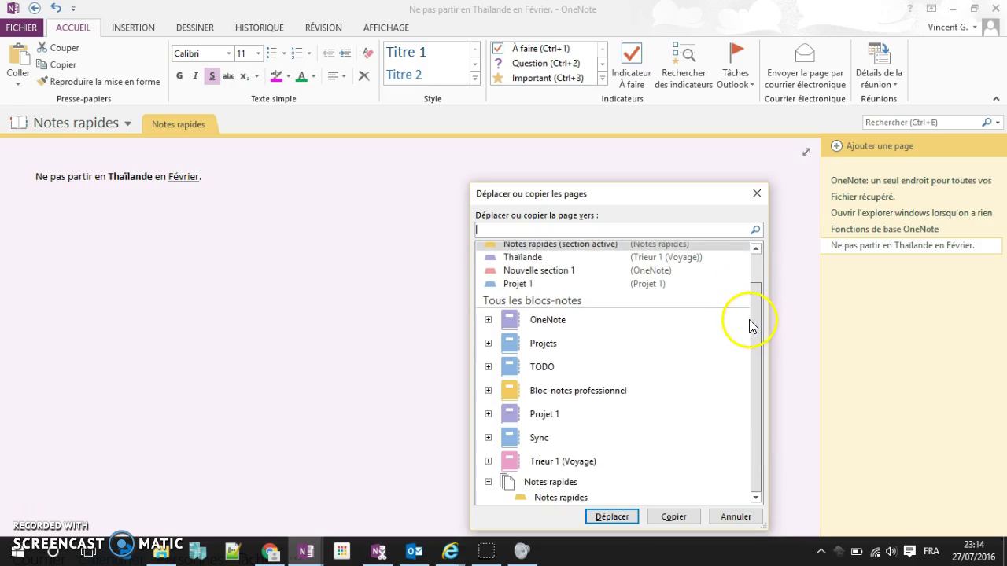
pyautogui.click(553, 459)
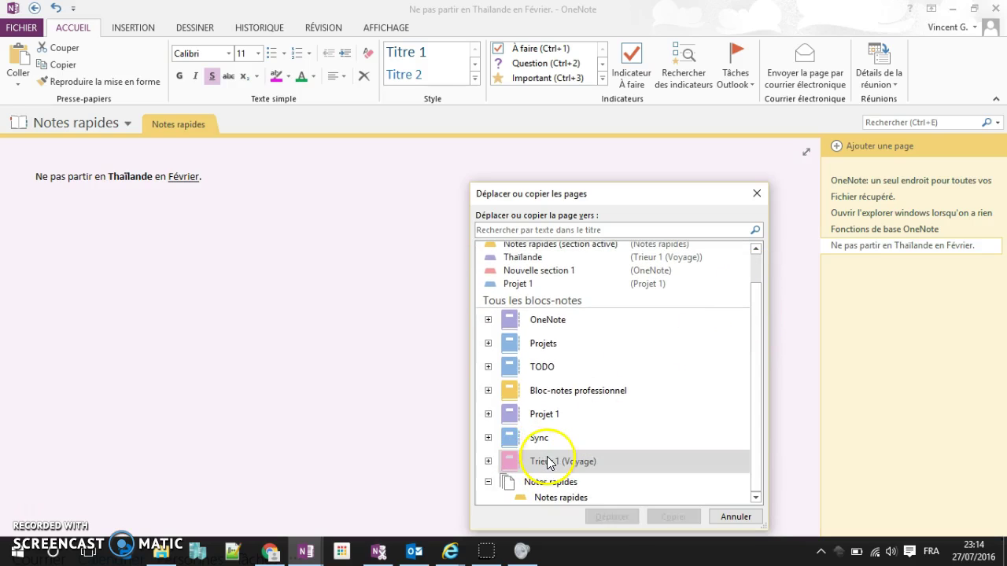
pyautogui.click(487, 463)
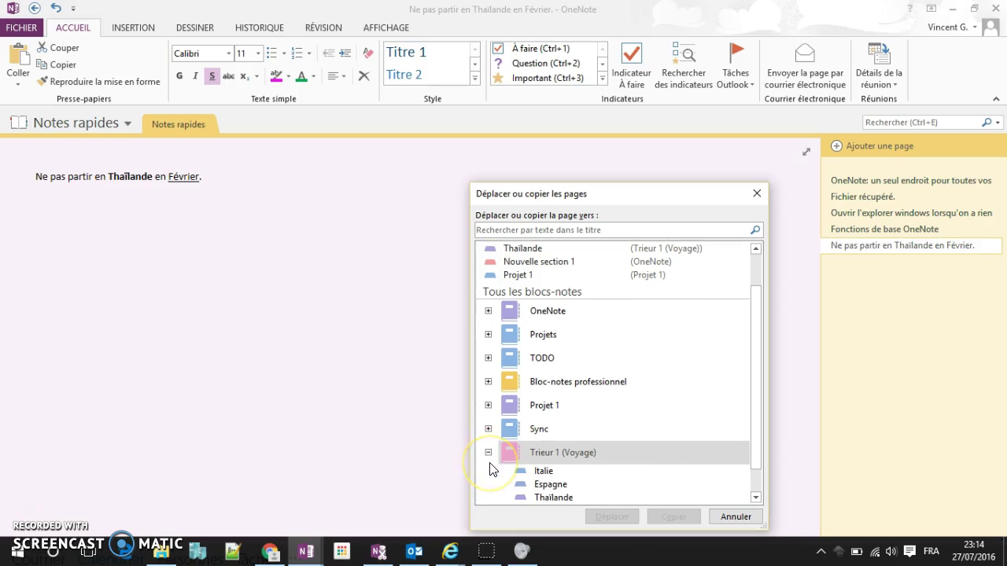
pyautogui.click(553, 498)
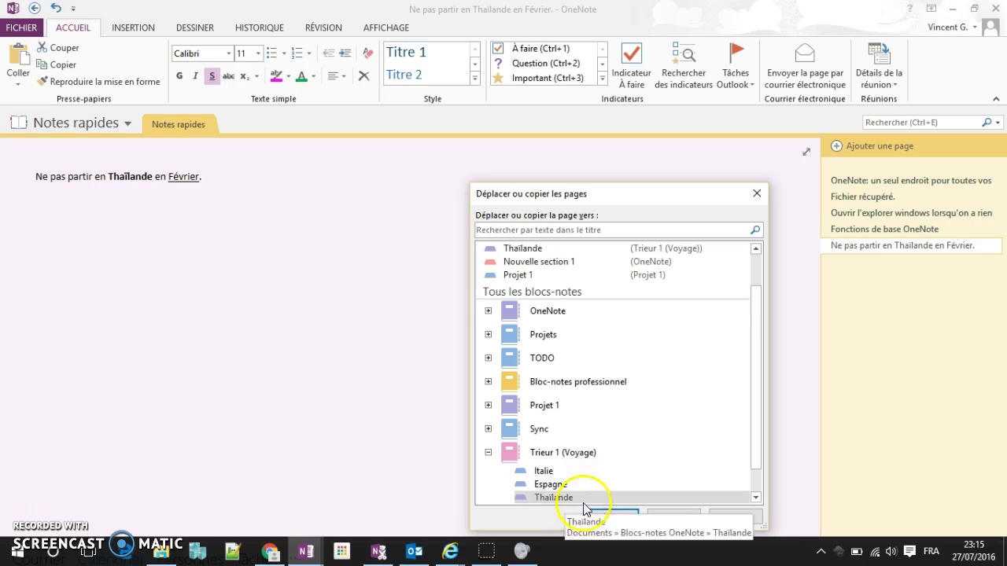
pyautogui.click(604, 523)
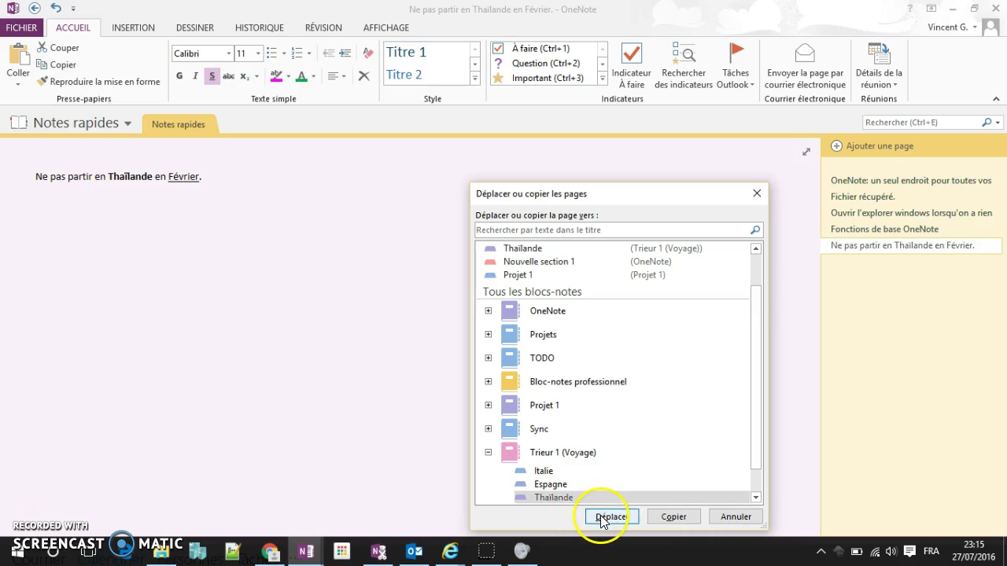
pyautogui.click(602, 519)
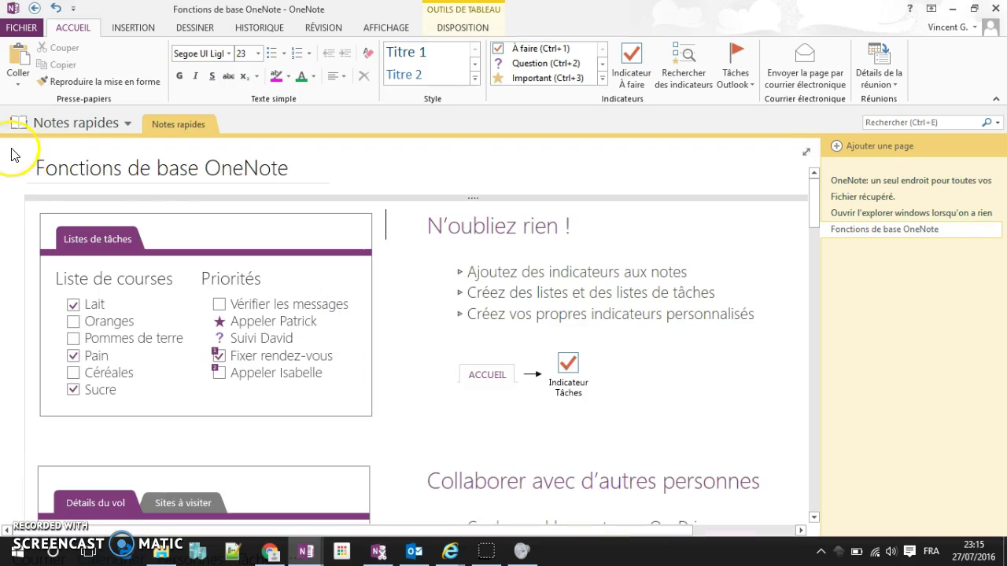
# Switch to the Trieur 1 (Voyage) notebook and open the moved page in its Thaïlande section
pyautogui.click(126, 124)
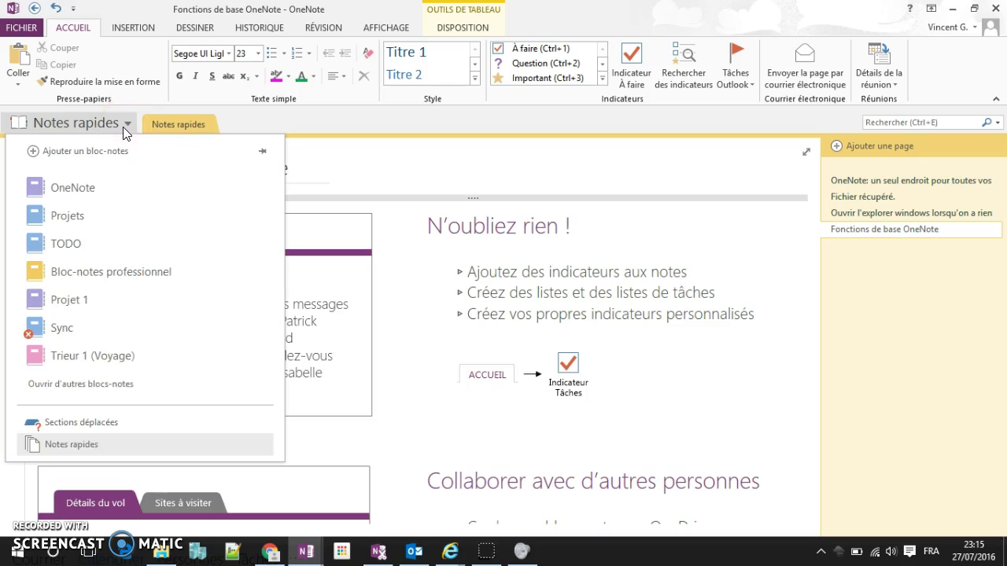
pyautogui.click(88, 358)
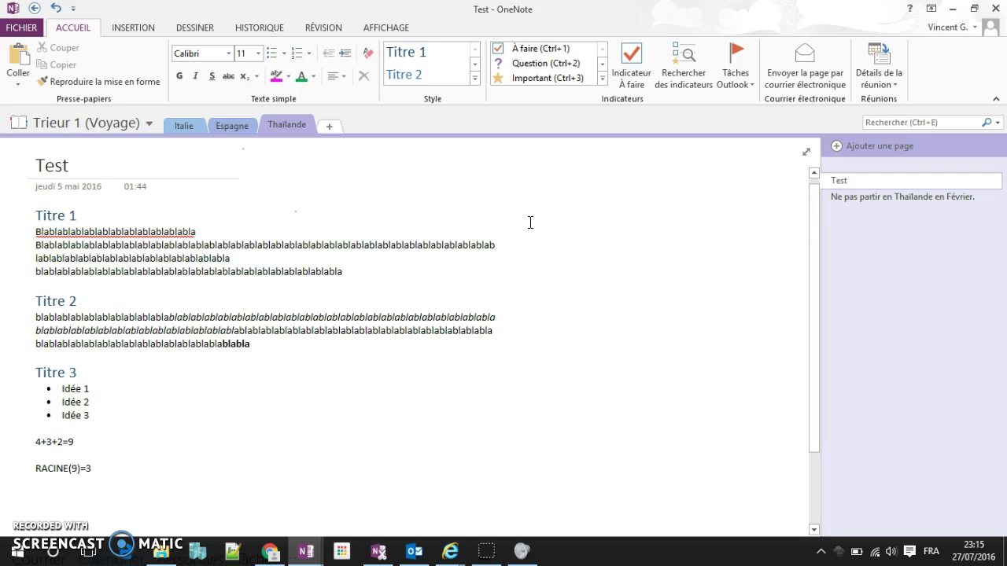
pyautogui.click(864, 202)
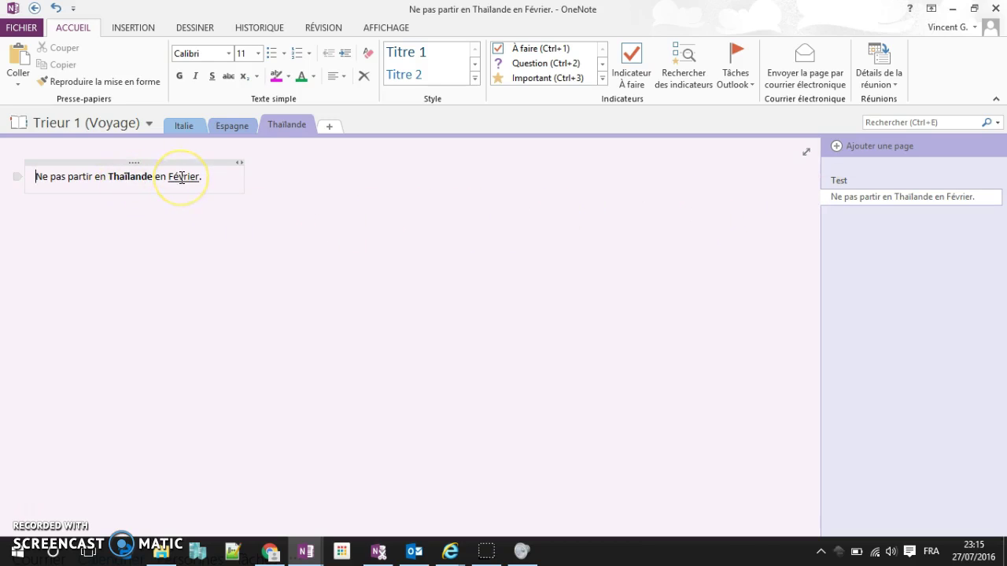
pyautogui.click(215, 179)
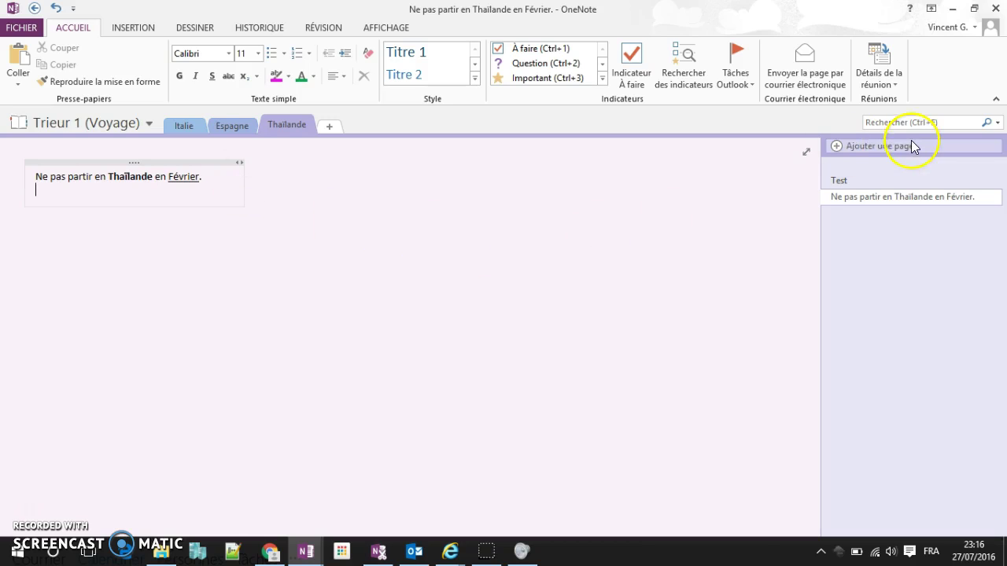
pyautogui.rightClick(878, 199)
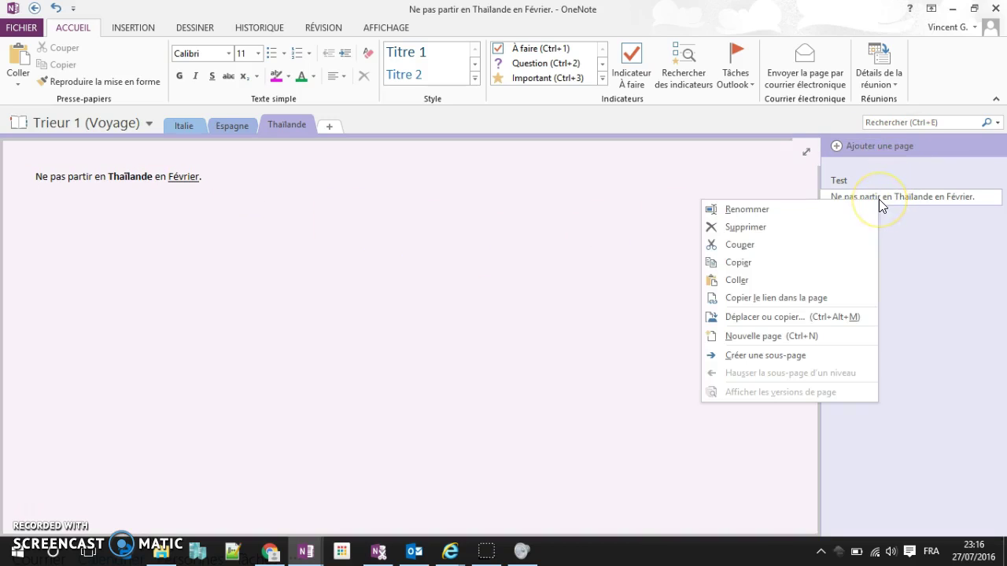
pyautogui.click(791, 317)
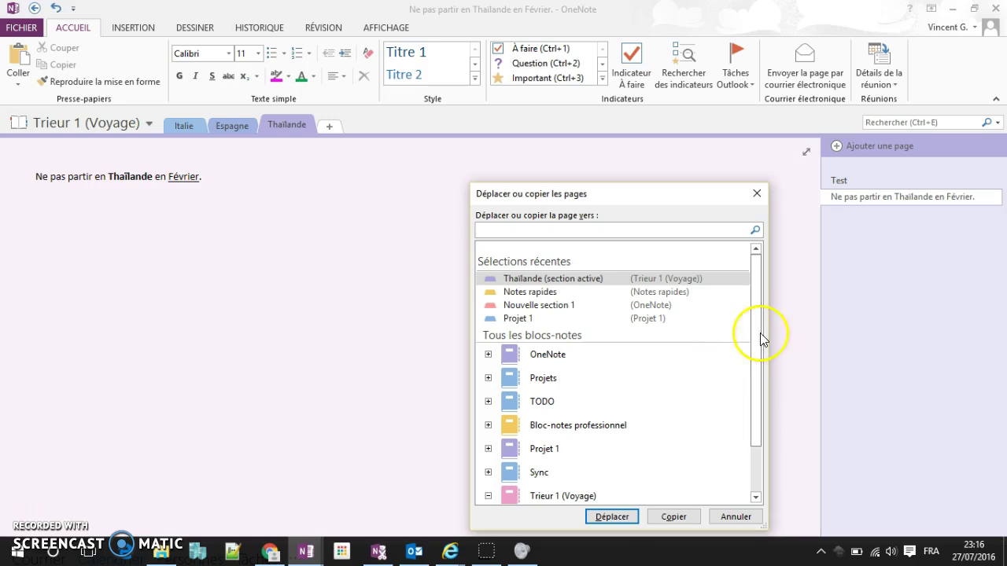
pyautogui.moveTo(756, 290); pyautogui.dragTo(760, 343)
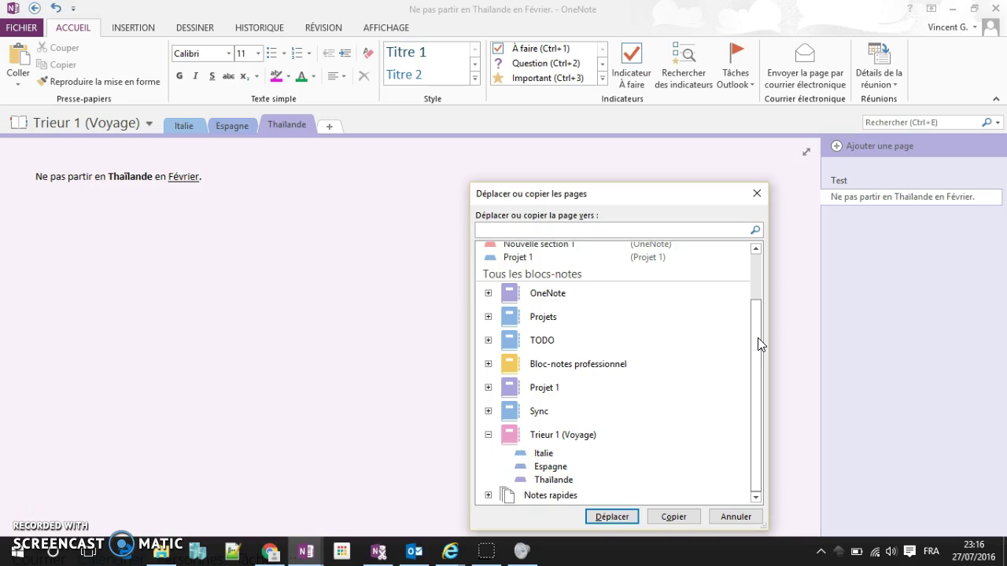
pyautogui.click(727, 516)
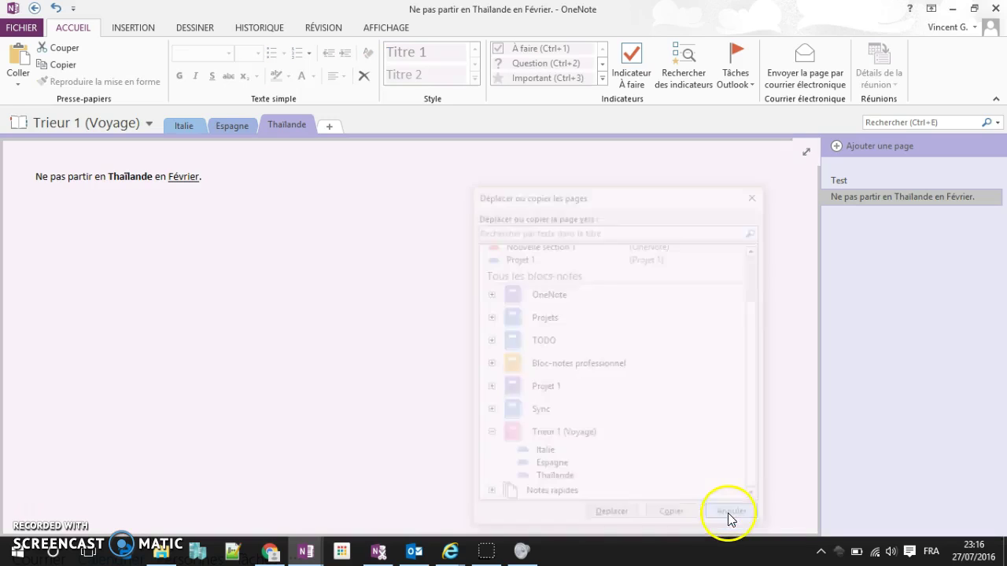
# Create a second quick note starting "Penser à gouter la paella chez", add the person's name and "à Alama", and close it
pyautogui.click(381, 553)
pyautogui.click(495, 463)
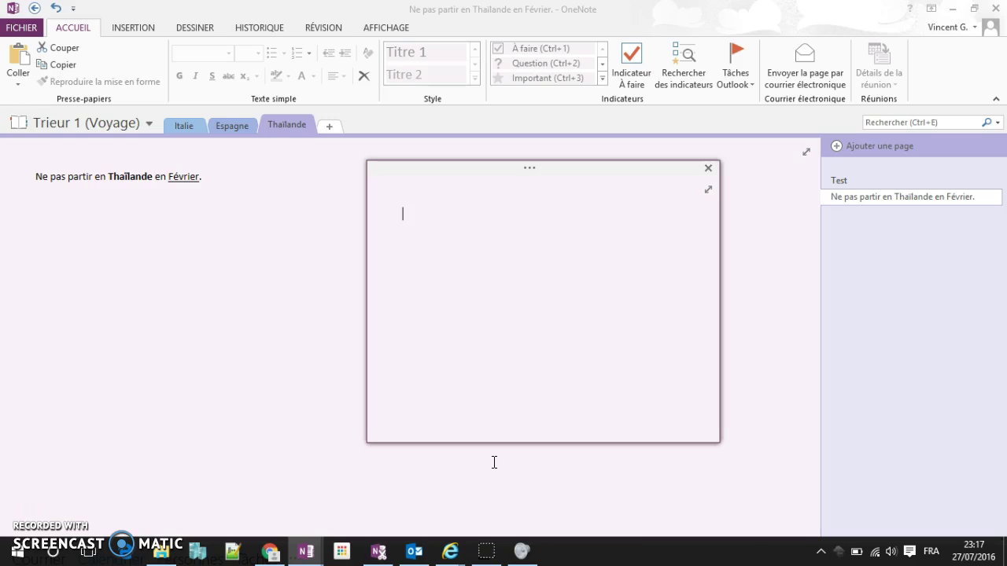
pyautogui.write('penser à goute')
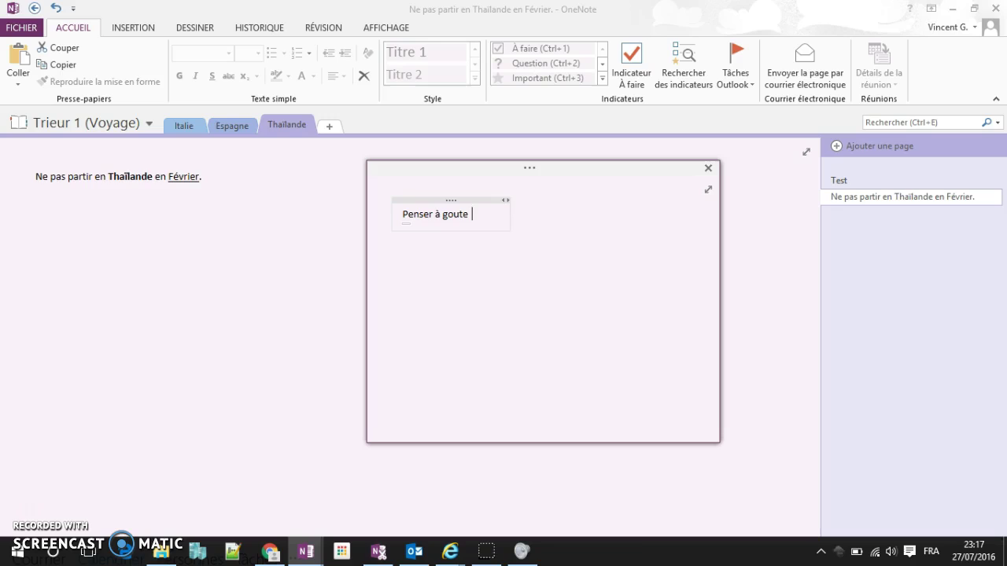
pyautogui.press('BackSpace')
pyautogui.write('r la paellé')
pyautogui.press('BackSpace')
pyautogui.write('a chez Paula')
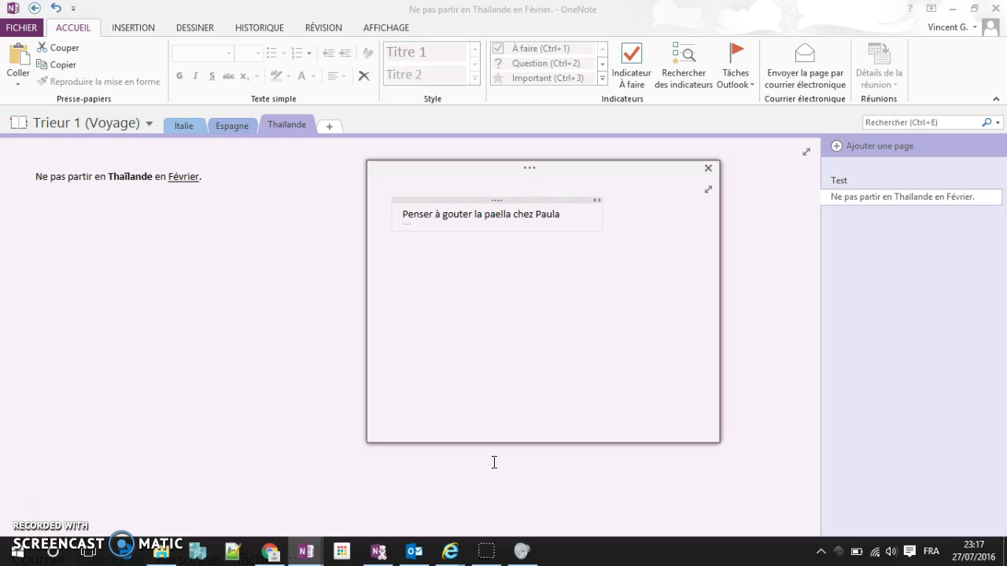
pyautogui.write(' à Alama')
pyautogui.click(628, 354)
pyautogui.click(709, 168)
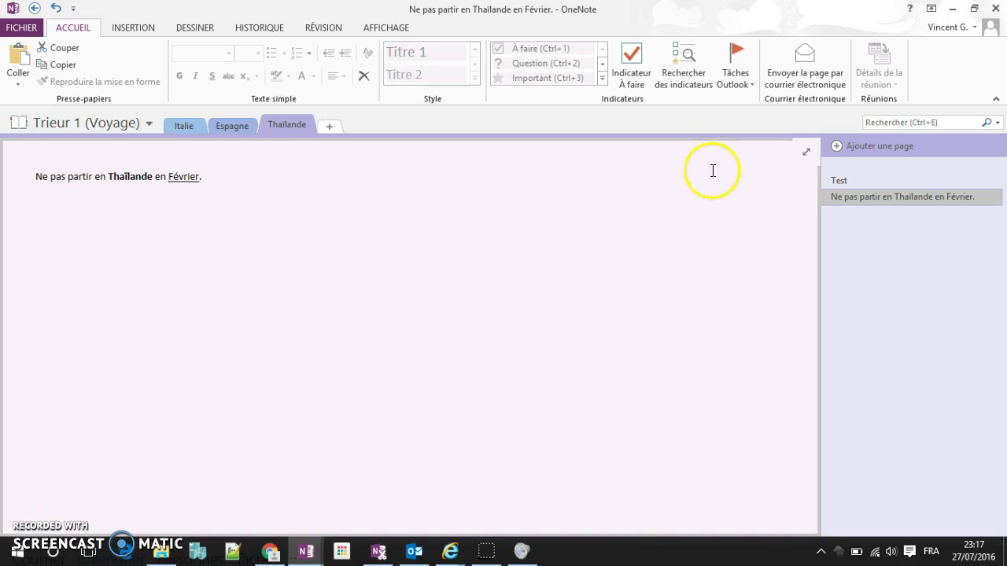
# Move the paella note page from Notes rapides to the Espagne section of the Trieur 1 (Voyage) notebook
pyautogui.click(136, 124)
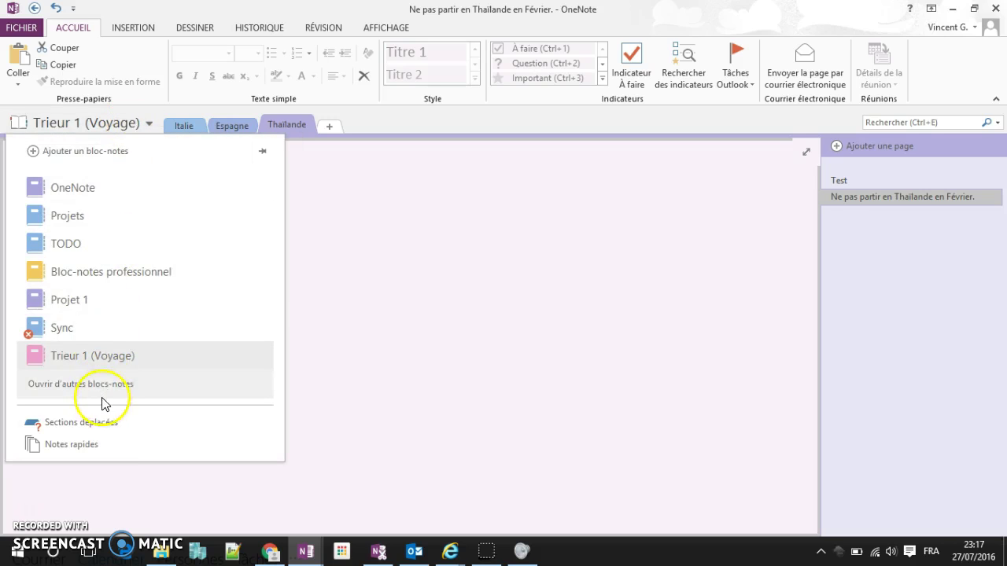
pyautogui.click(71, 444)
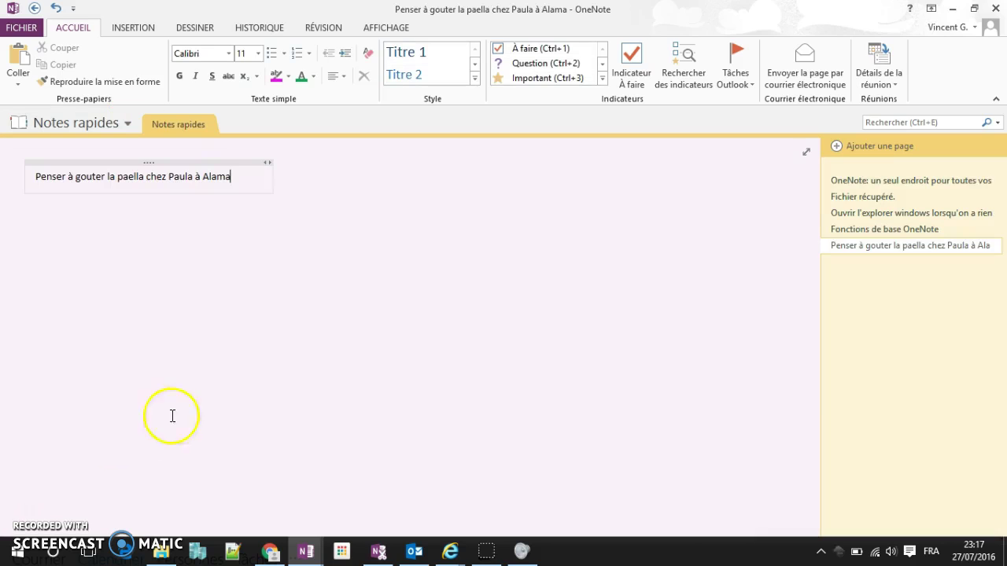
pyautogui.rightClick(905, 249)
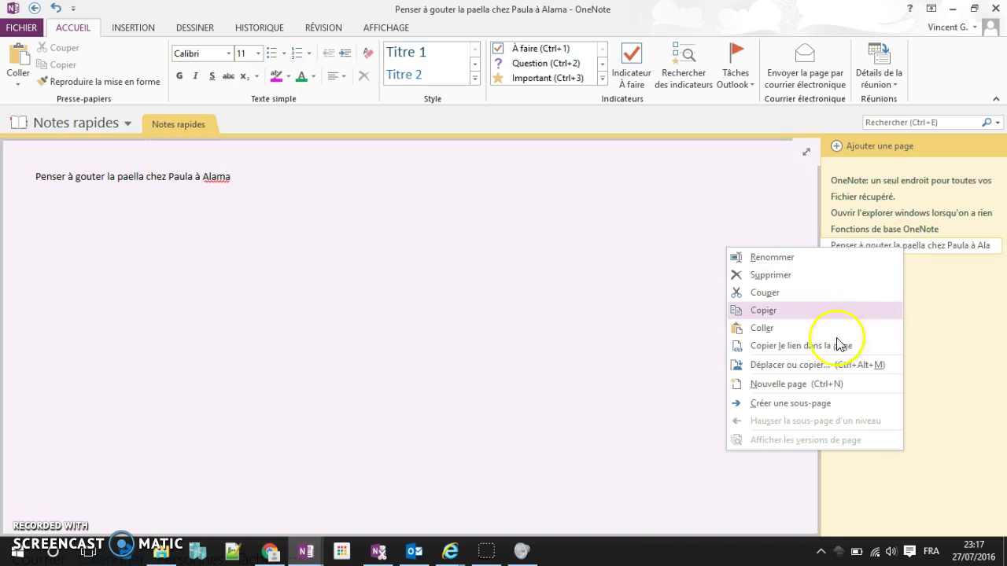
pyautogui.click(790, 365)
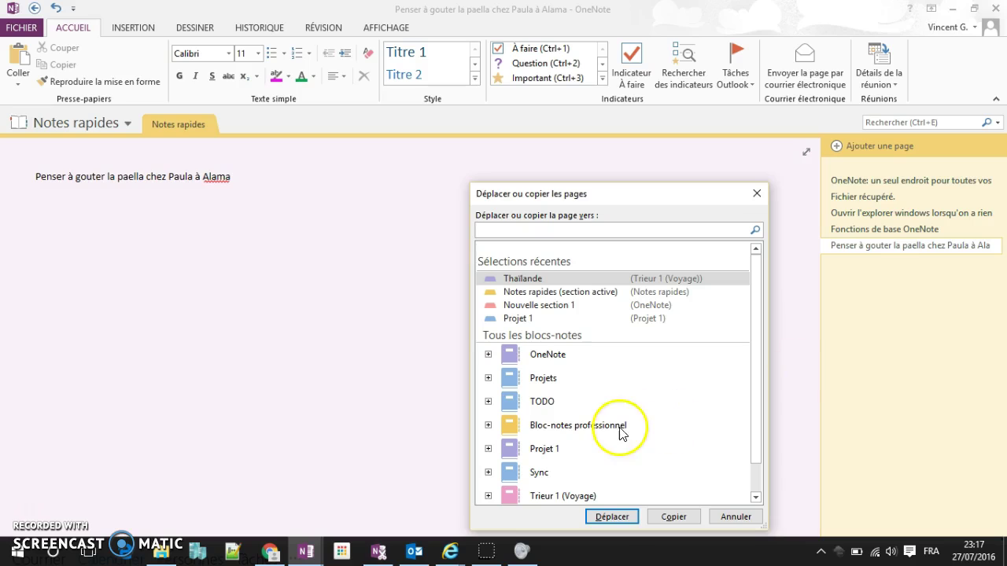
pyautogui.click(537, 497)
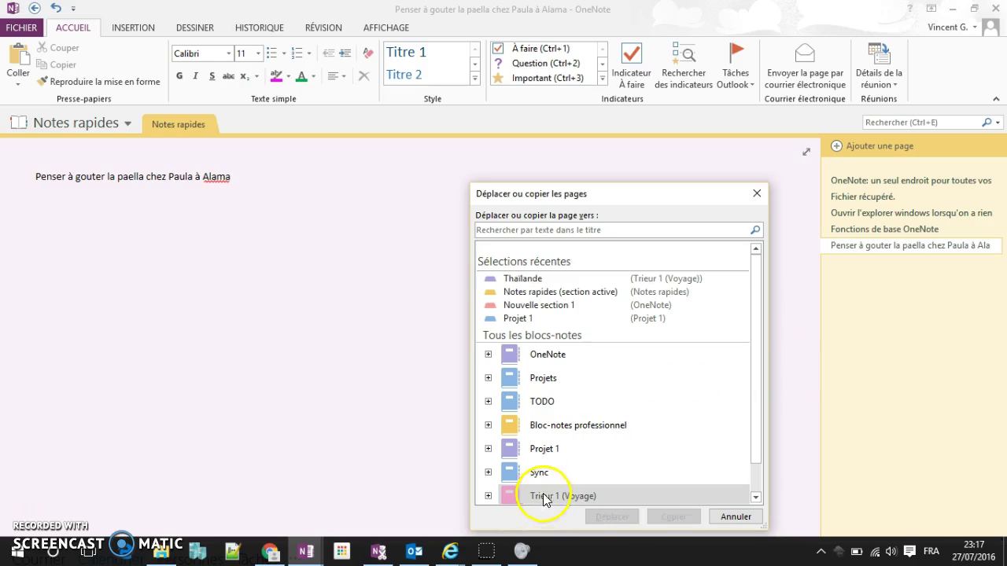
pyautogui.click(487, 496)
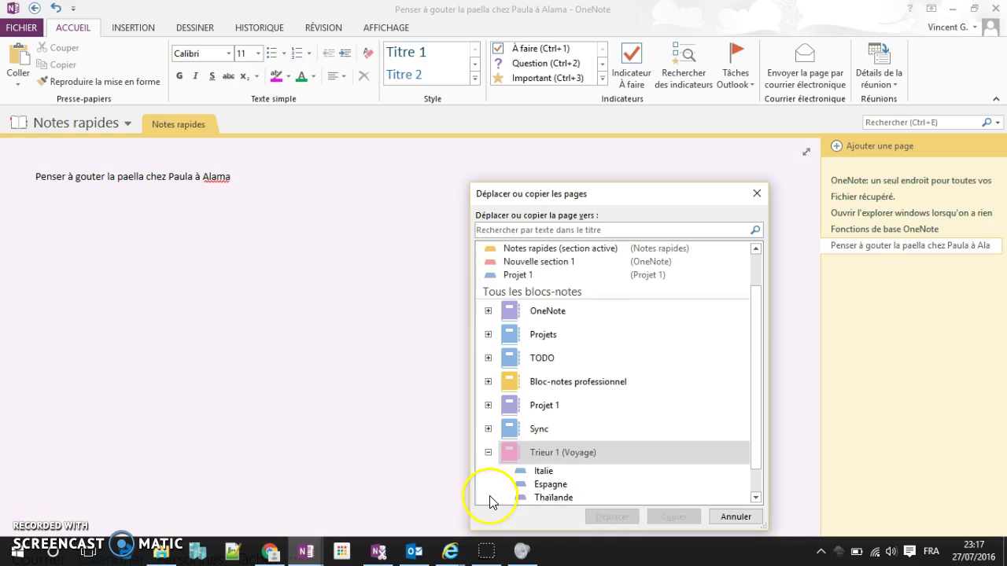
pyautogui.click(545, 486)
pyautogui.click(606, 517)
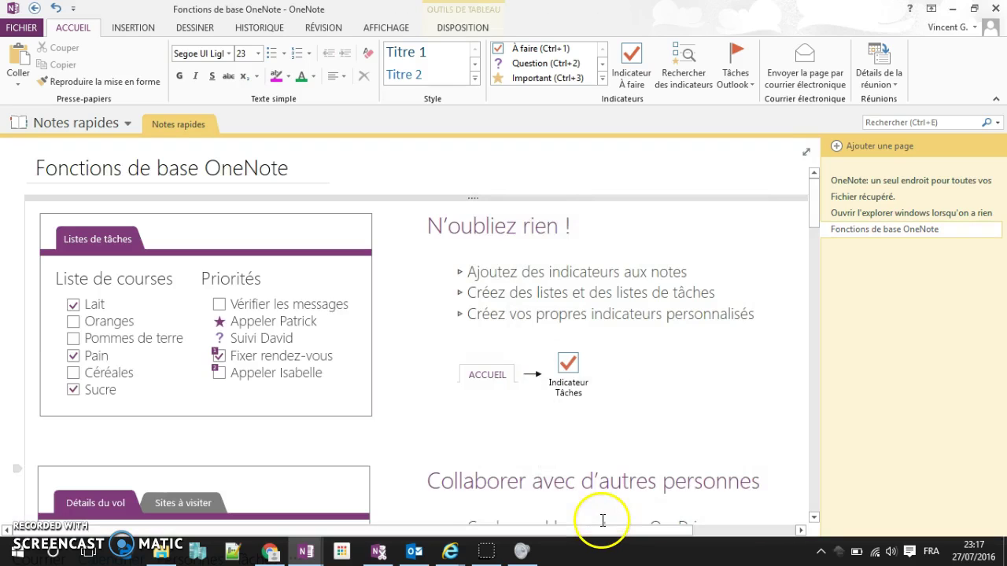
# Switch to the Trieur 1 (Voyage) notebook and open the moved paella page in its Espagne section
pyautogui.click(452, 453)
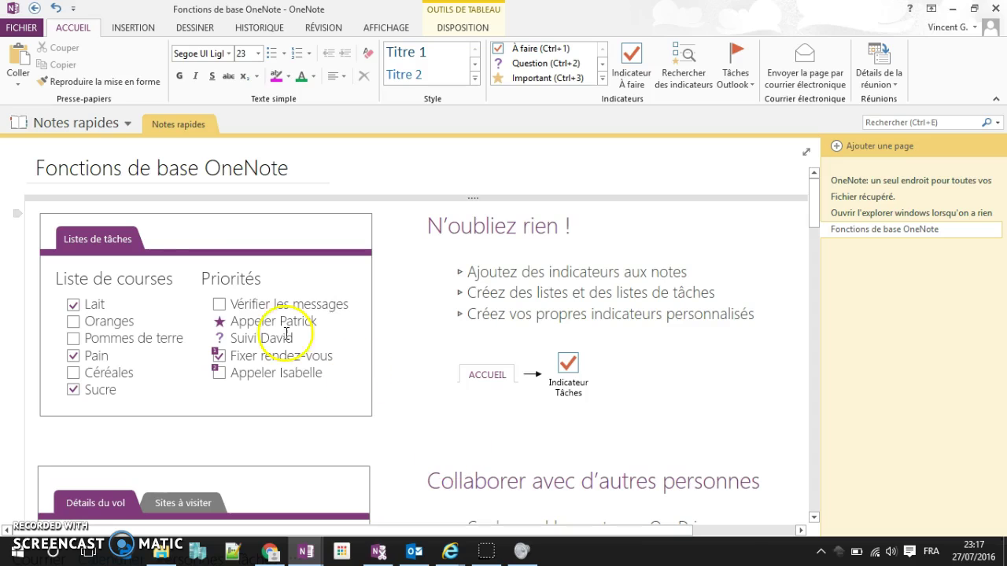
pyautogui.click(105, 133)
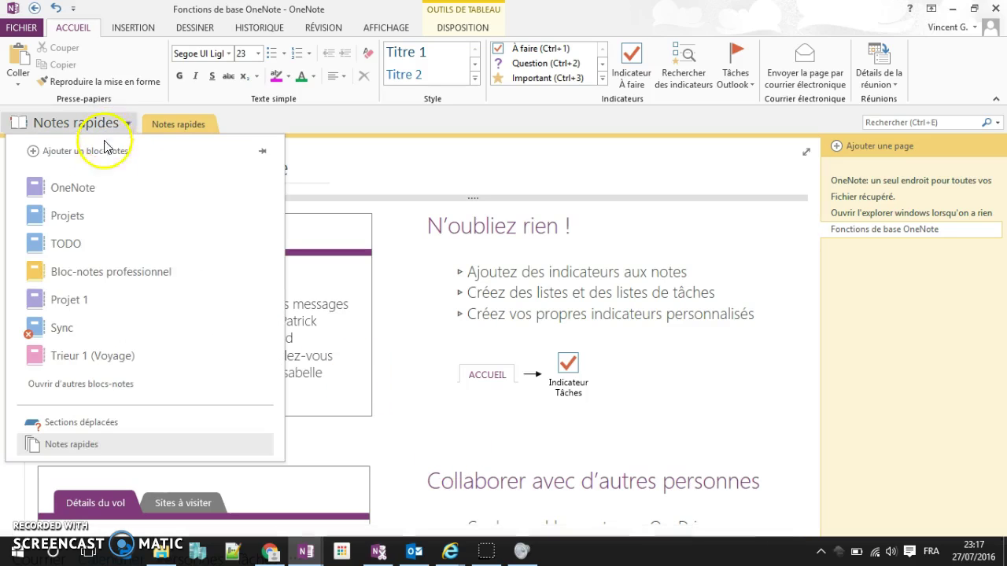
pyautogui.click(89, 358)
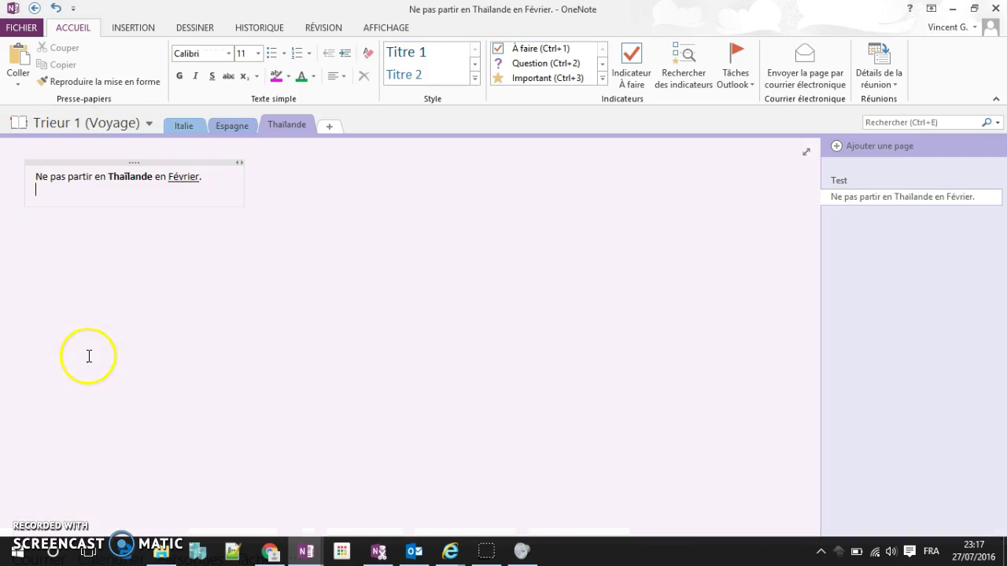
pyautogui.click(225, 129)
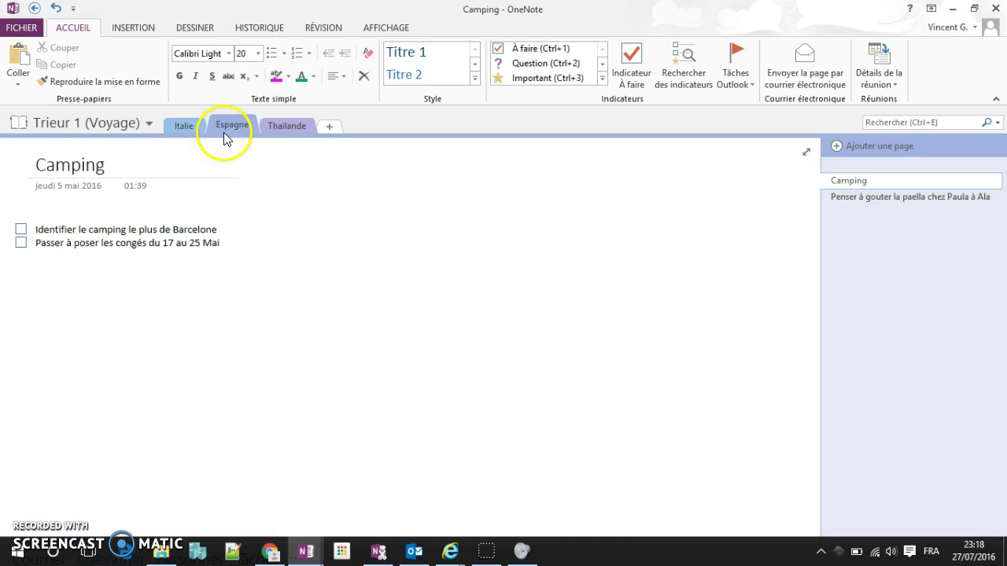
pyautogui.click(913, 202)
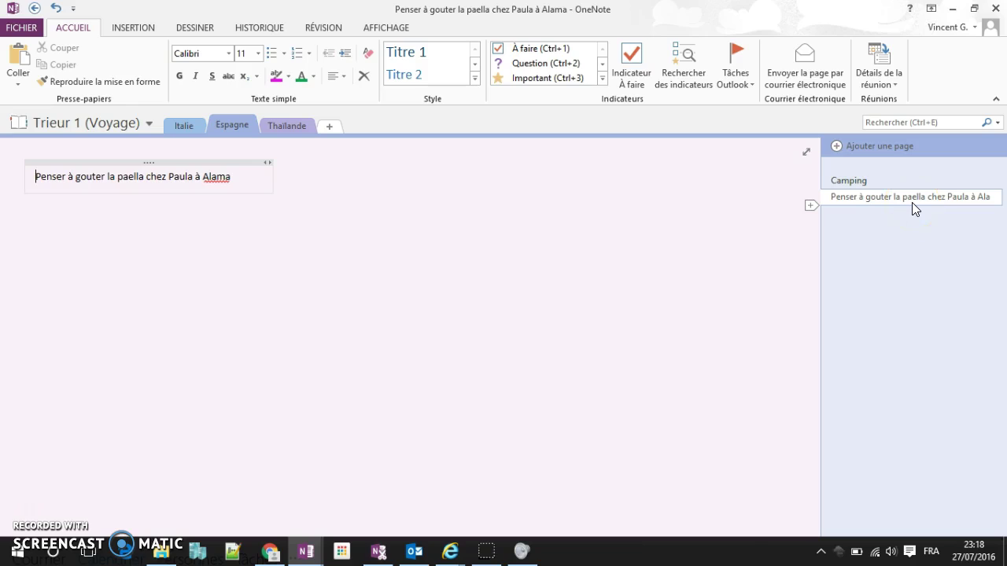